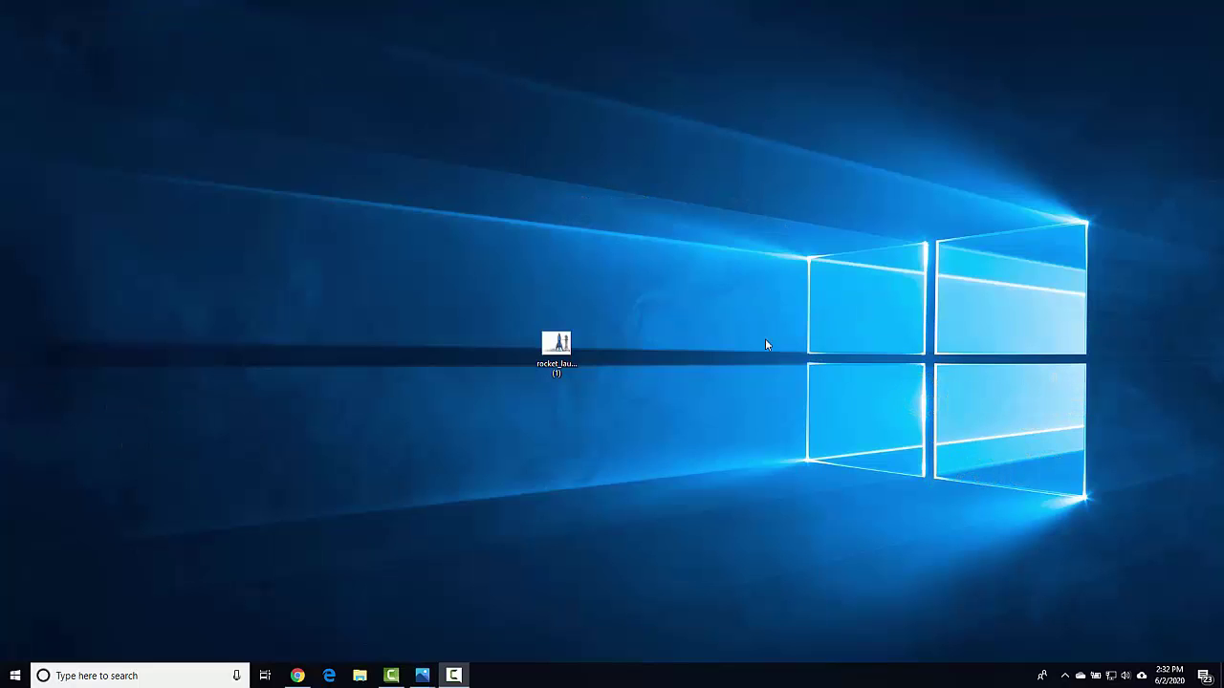
# Open the rocket launch image from the desktop and expand its Edit & Create options.
pyautogui.doubleClick(555, 350)
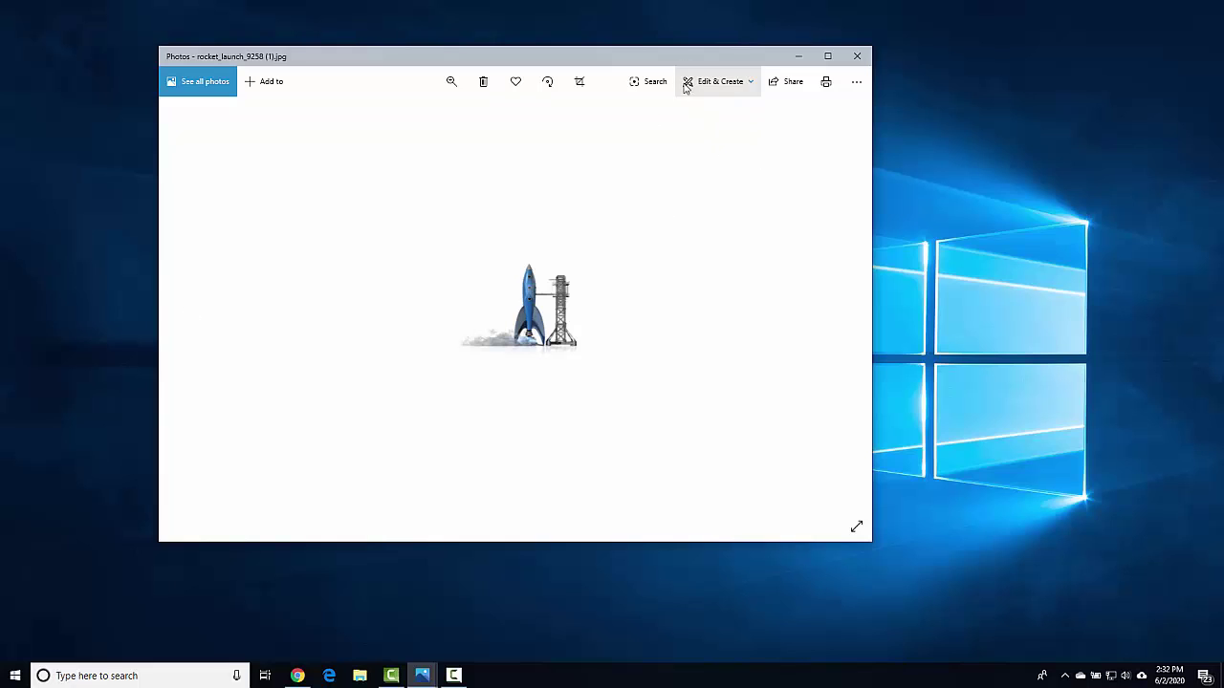
pyautogui.click(746, 84)
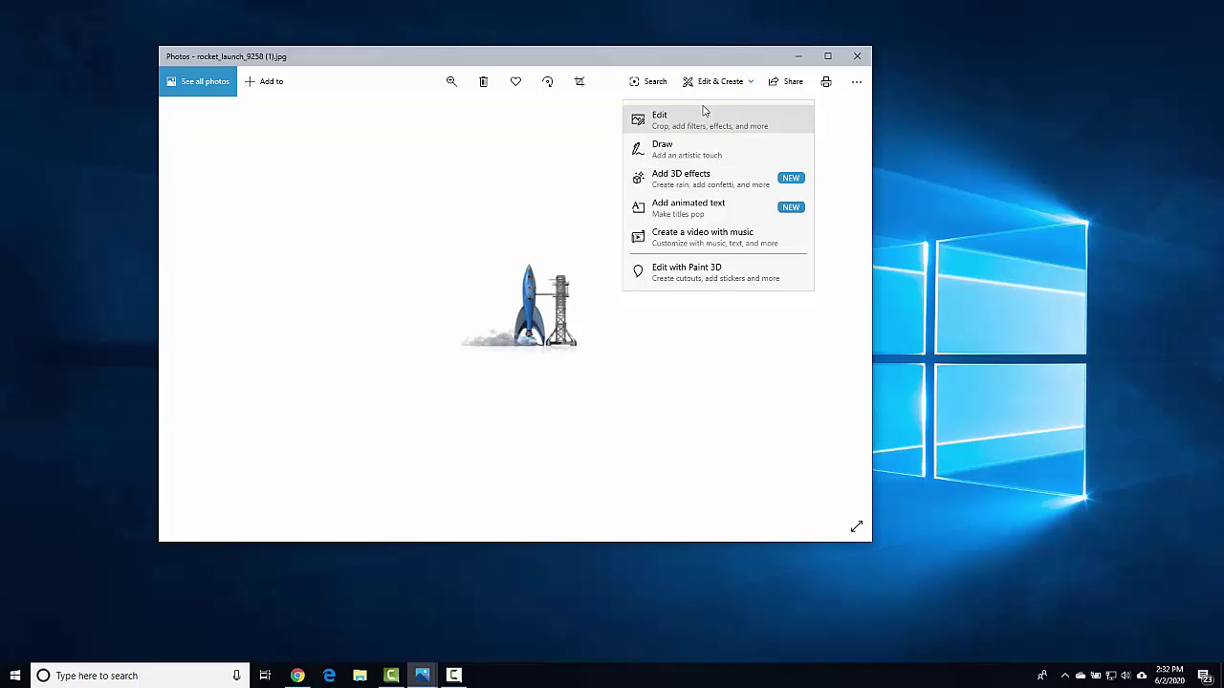
pyautogui.click(842, 153)
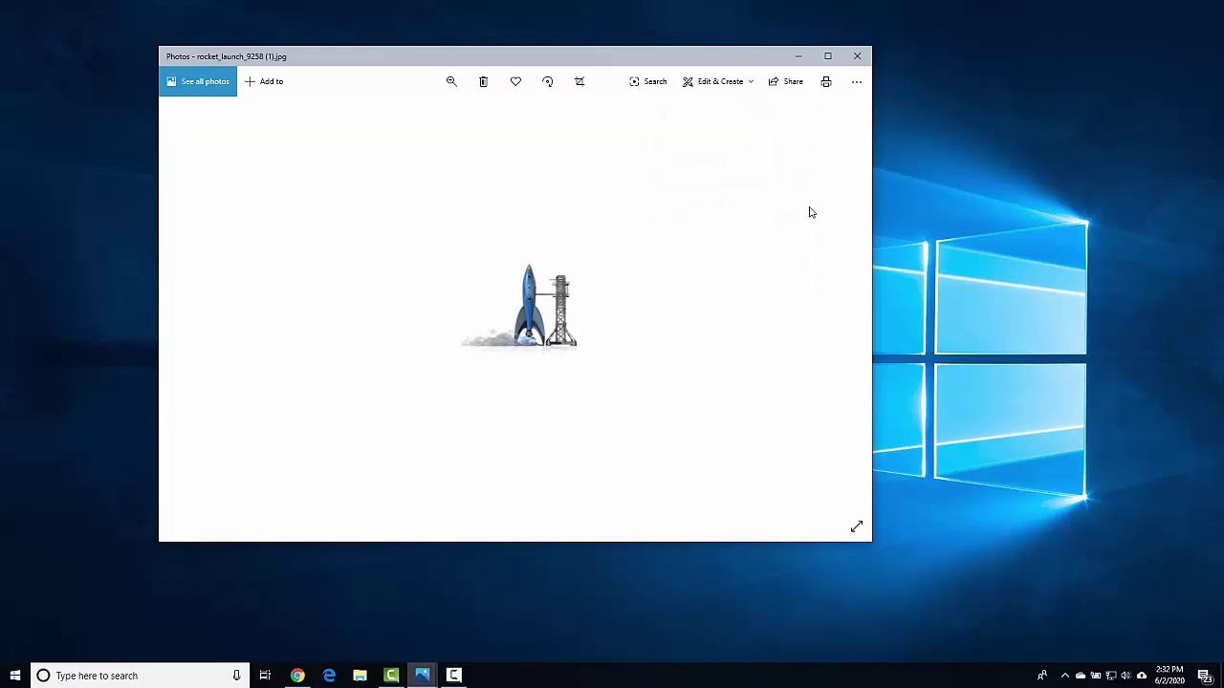
pyautogui.click(740, 82)
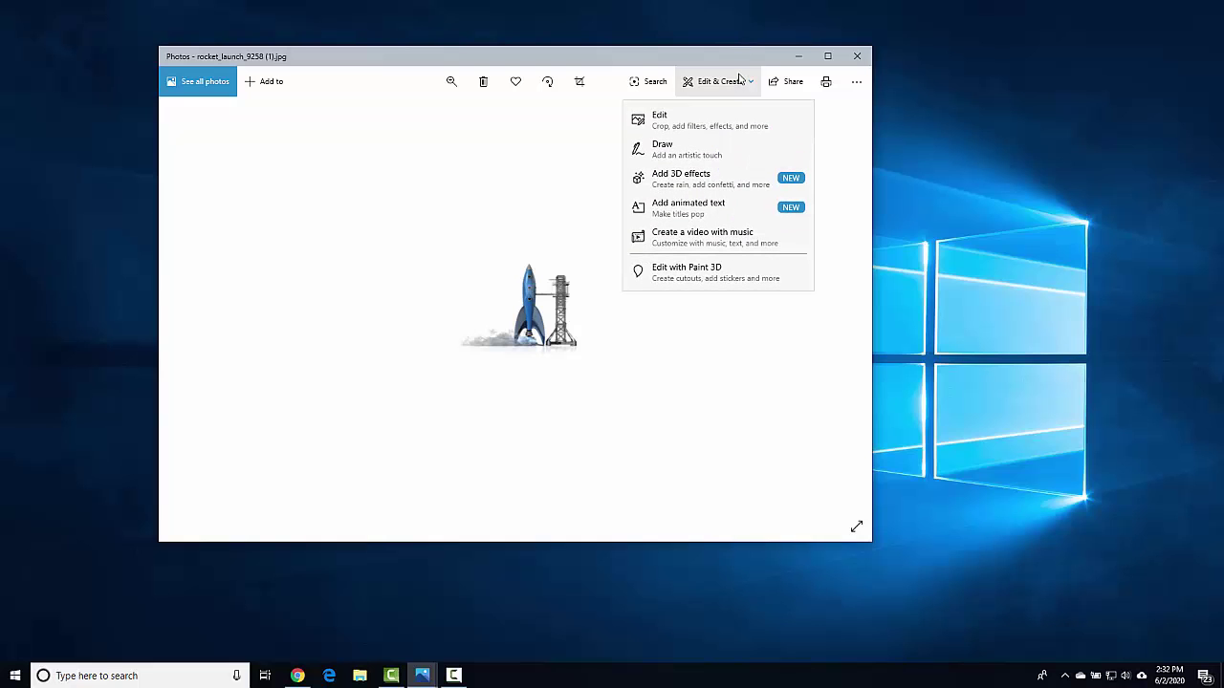
# Take a rectangular snip of the photo window's upper area with the rocket and expanded options, and open it for markup.
pyautogui.press('super+shift+s')
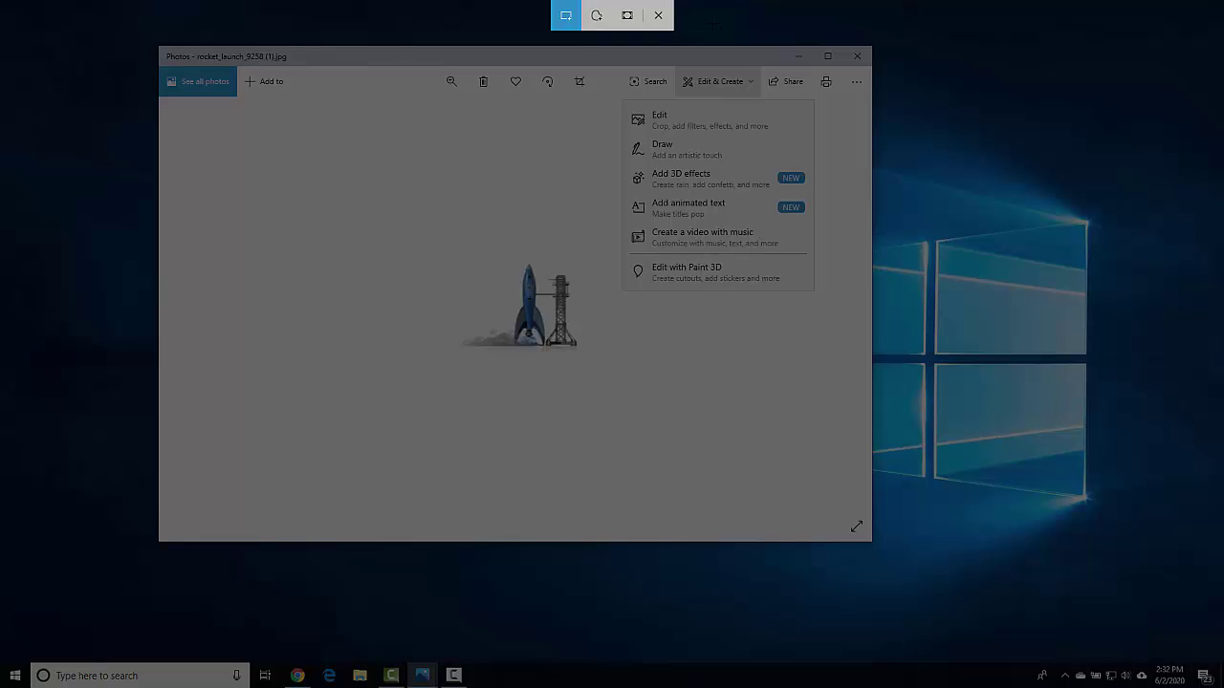
pyautogui.moveTo(878, 40)
pyautogui.mouseDown()
pyautogui.moveTo(538, 385)
pyautogui.moveTo(442, 415)
pyautogui.moveTo(418, 377)
pyautogui.moveTo(422, 357)
pyautogui.mouseUp()
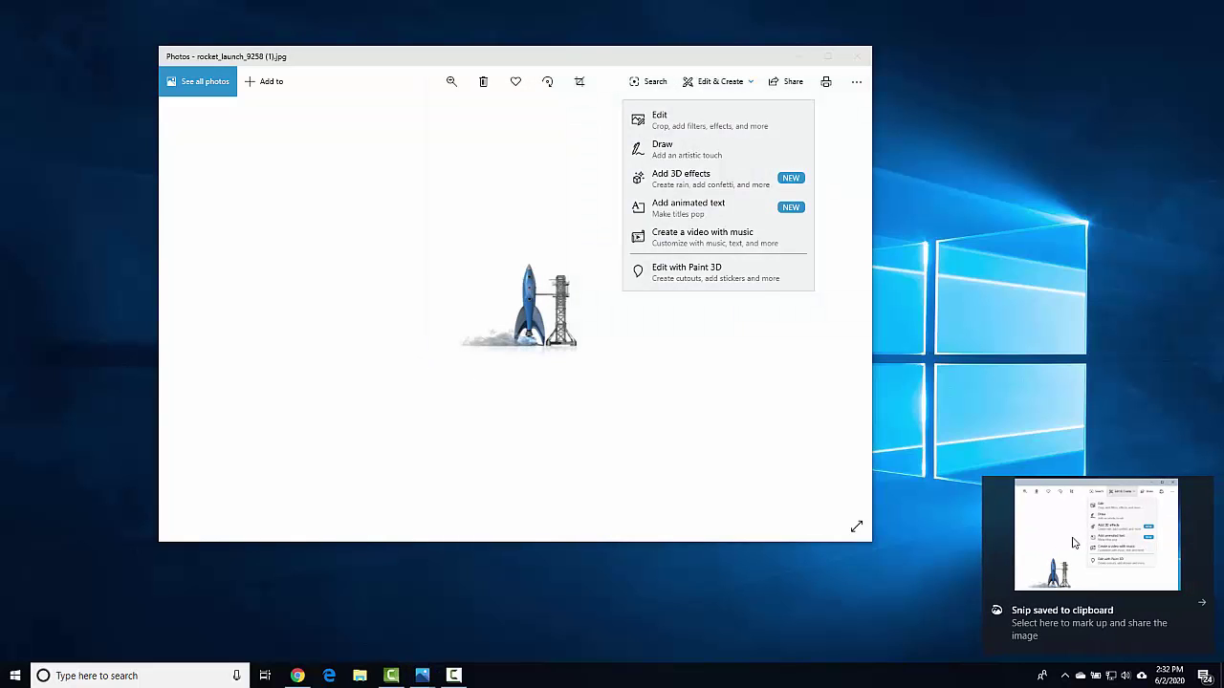
pyautogui.click(1073, 542)
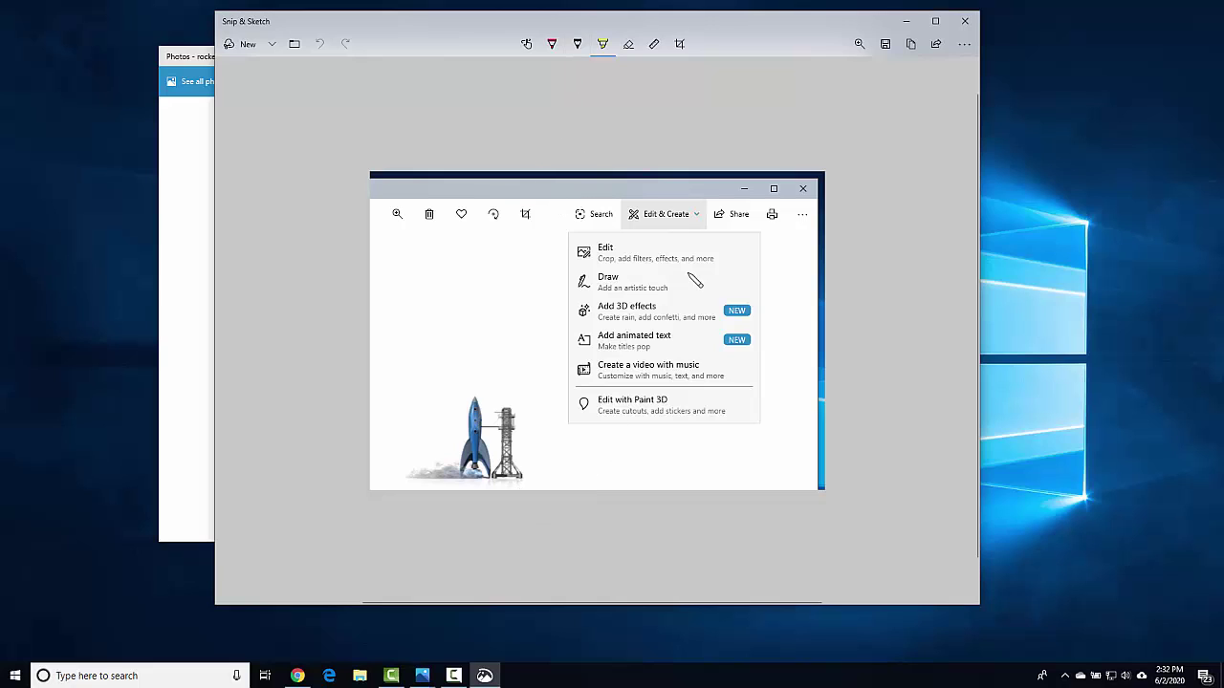
# Circle Edit & Create in yellow highlighter, draw red pen arrows at both ends of Add 3D effects, and copy the snip.
pyautogui.moveTo(689, 198)
pyautogui.mouseDown()
pyautogui.moveTo(640, 197)
pyautogui.moveTo(680, 229)
pyautogui.moveTo(708, 205)
pyautogui.moveTo(678, 201)
pyautogui.mouseUp()
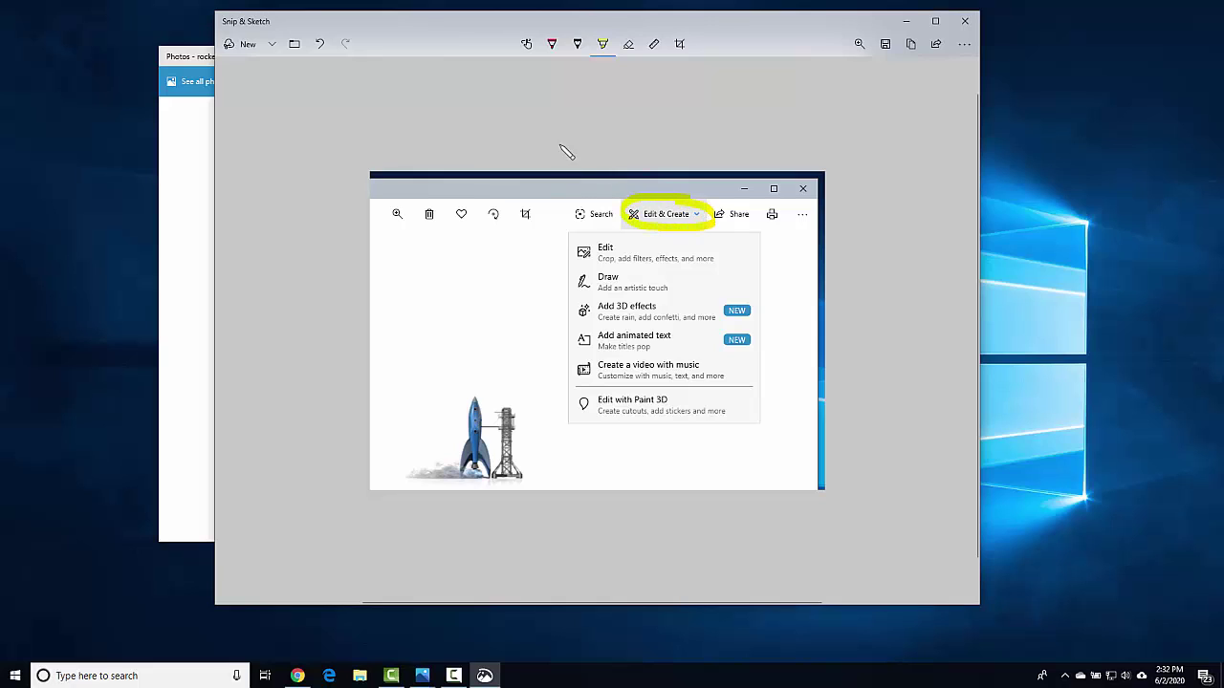
pyautogui.click(552, 43)
pyautogui.moveTo(558, 312)
pyautogui.mouseDown()
pyautogui.moveTo(582, 310)
pyautogui.moveTo(568, 305)
pyautogui.moveTo(570, 319)
pyautogui.mouseUp()
pyautogui.moveTo(794, 312)
pyautogui.mouseDown()
pyautogui.moveTo(757, 309)
pyautogui.moveTo(778, 320)
pyautogui.mouseUp()
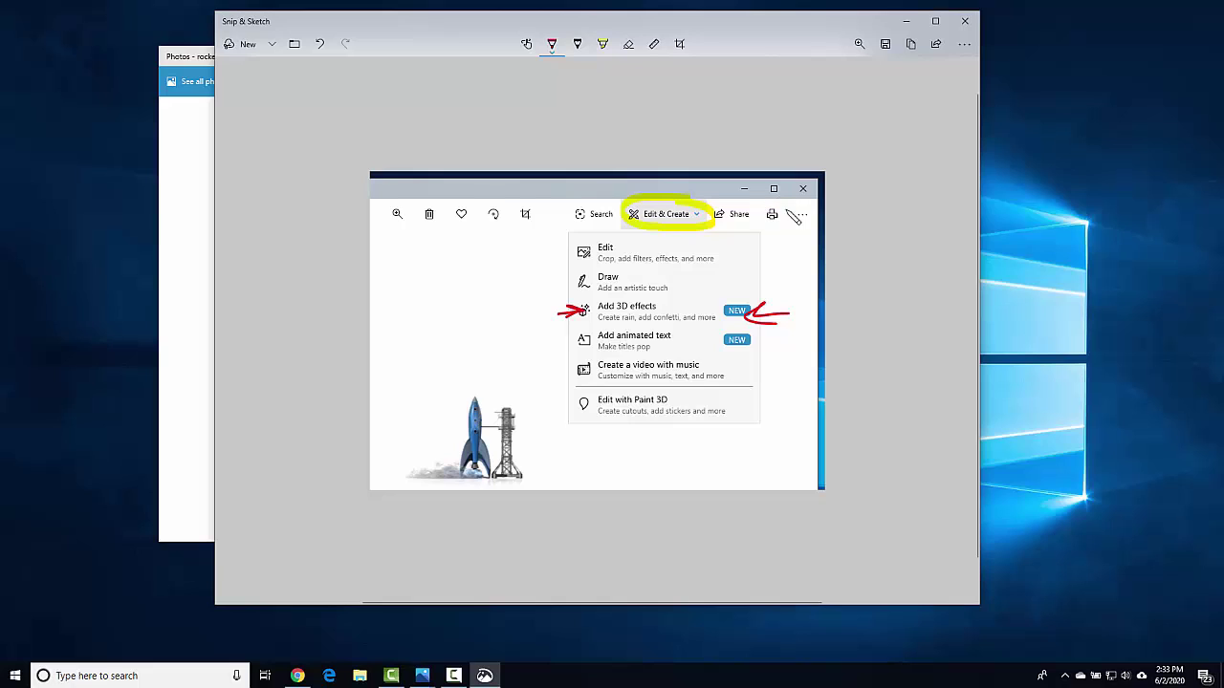
pyautogui.click(915, 46)
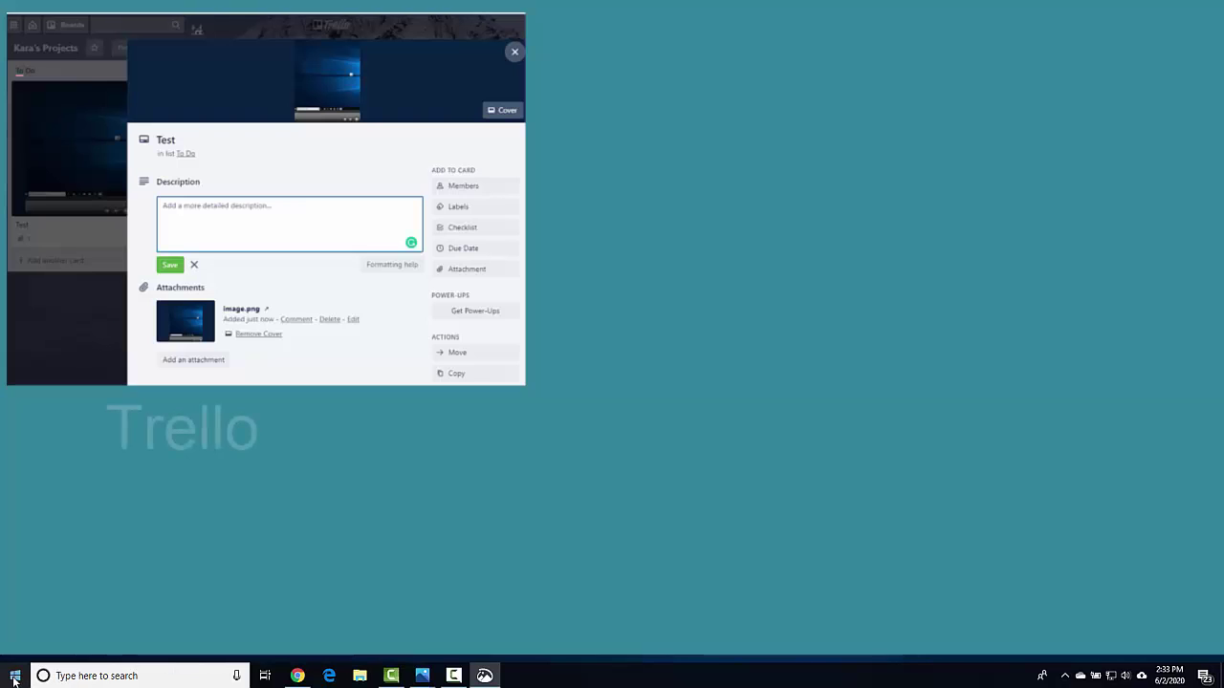
# Switch to Word with a blank document and paste the annotated snip into it.
pyautogui.click(14, 680)
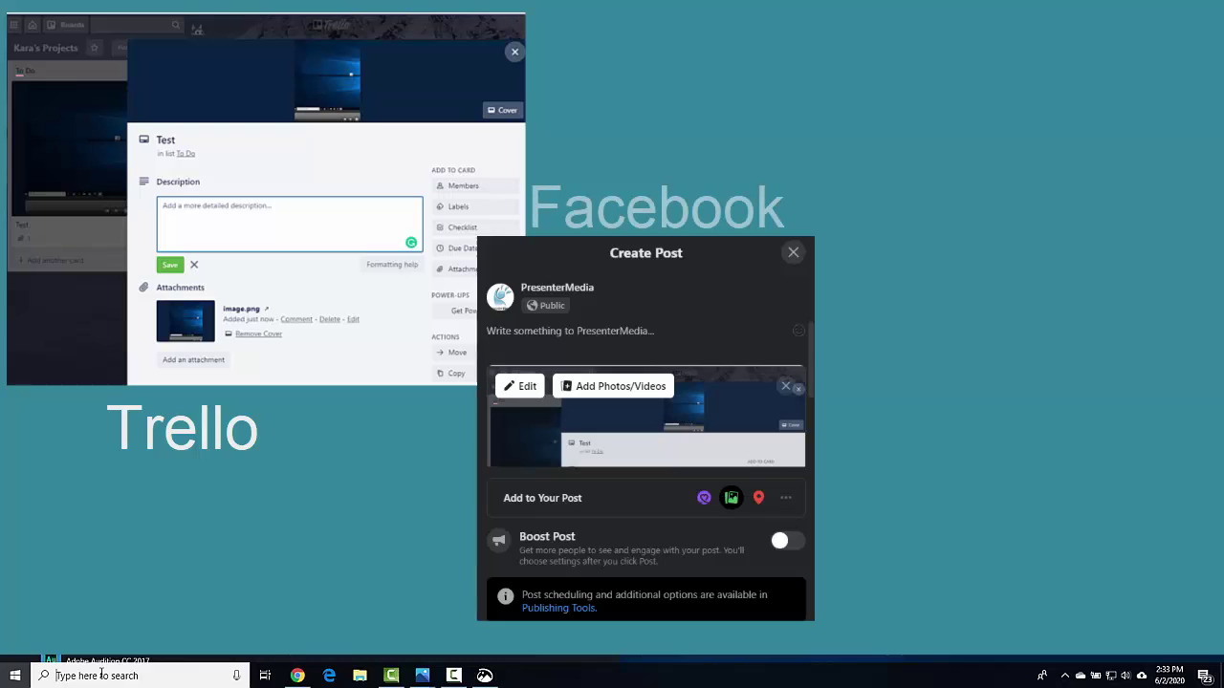
pyautogui.write('word')
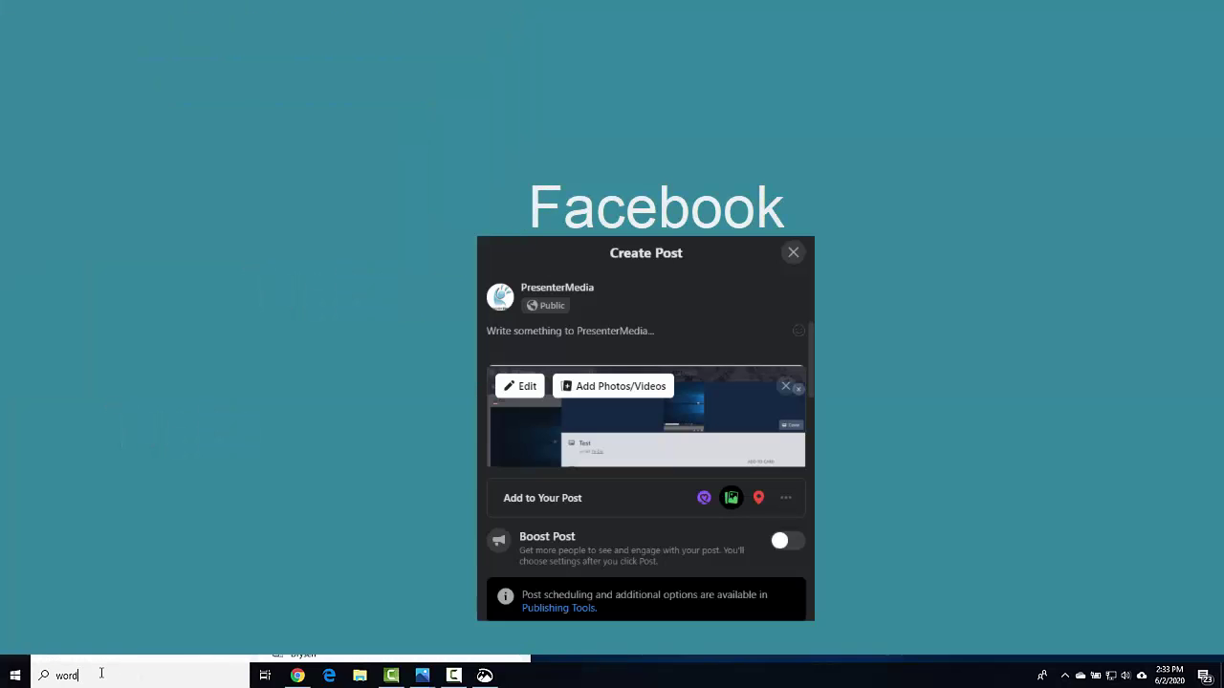
pyautogui.click(104, 277)
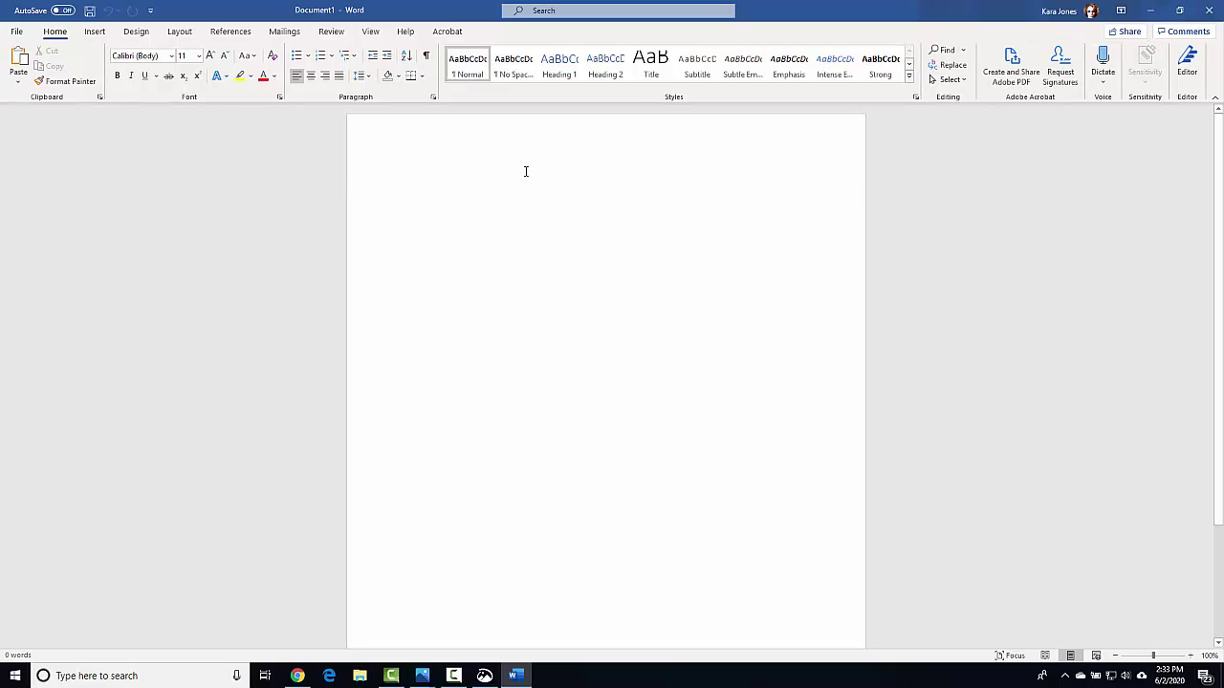
pyautogui.hotkey('ctrl', 'v')
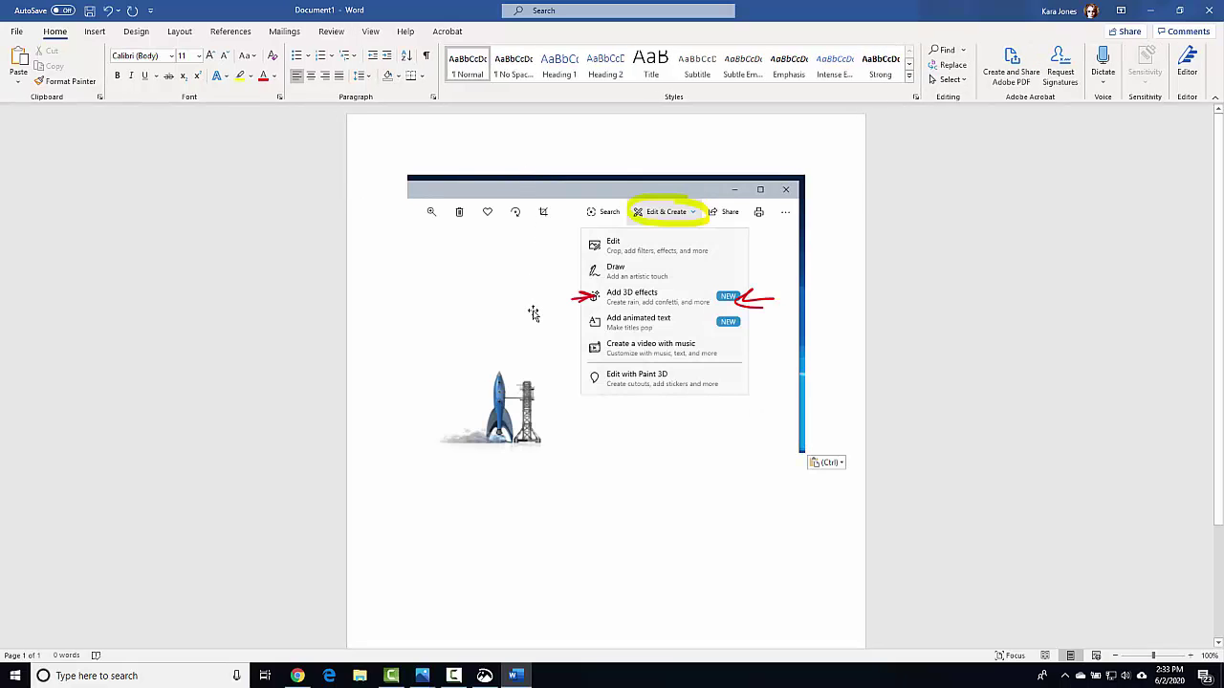
# Close the Word document without saving and close the annotated snip, discarding its unsaved changes.
pyautogui.click(1210, 14)
pyautogui.click(667, 414)
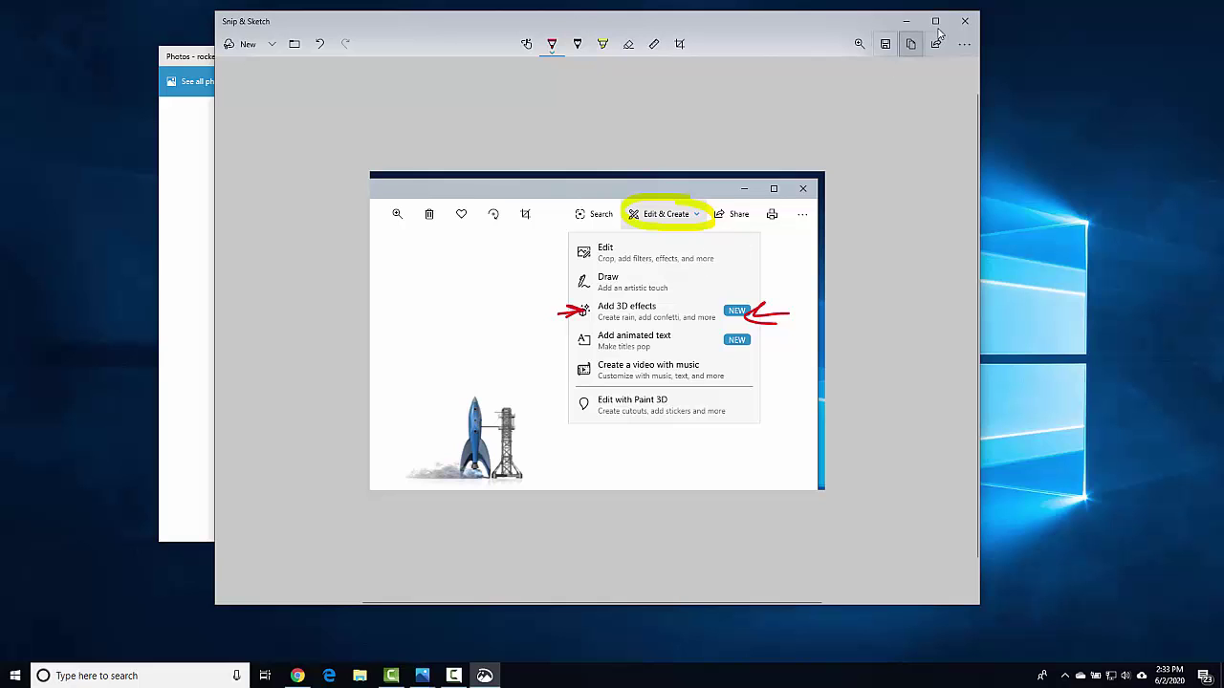
pyautogui.click(965, 20)
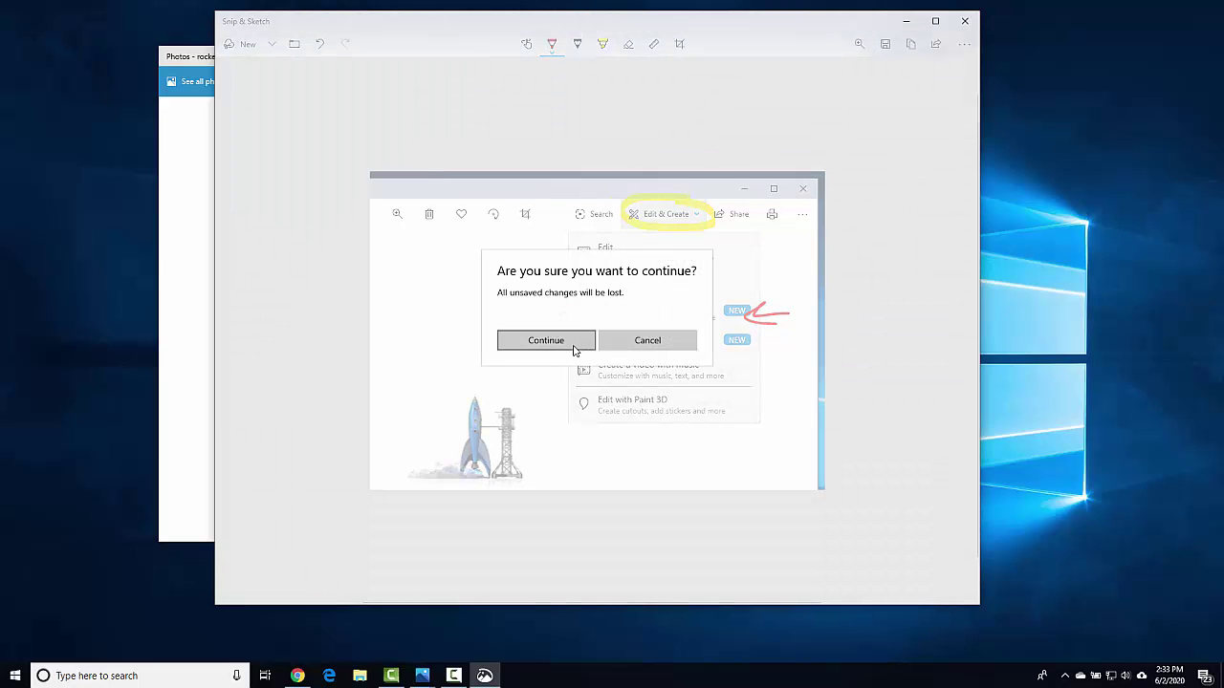
pyautogui.click(576, 347)
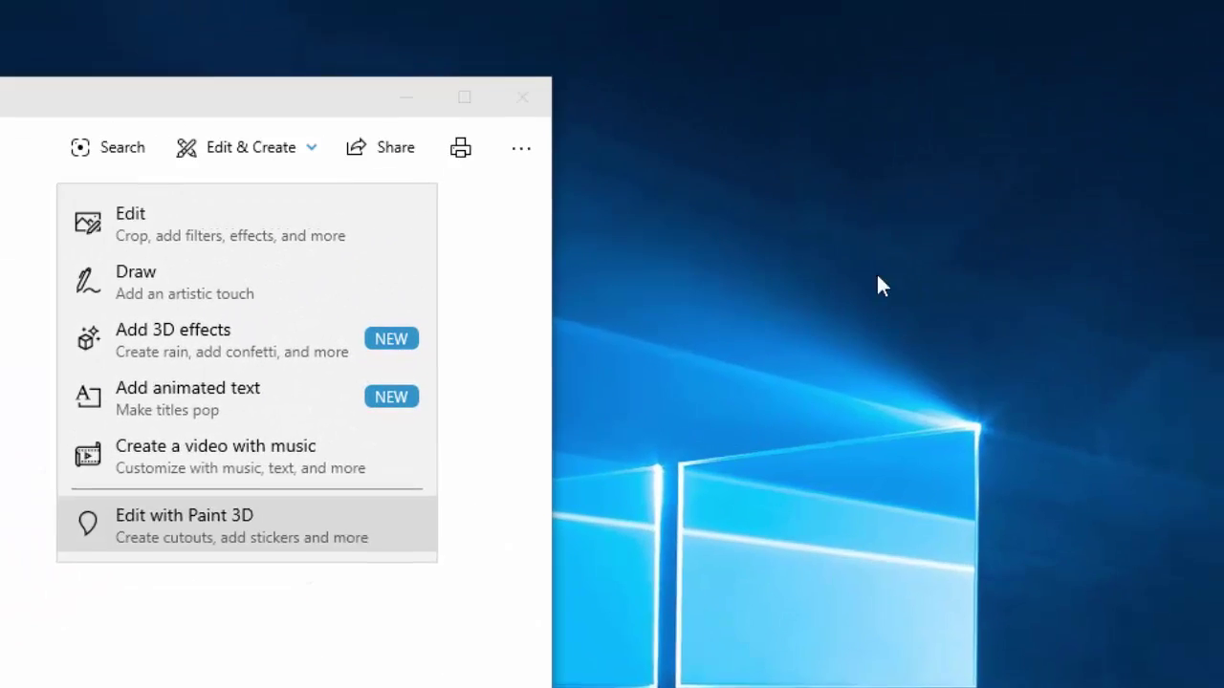
# Place the Snipping Tool window beside the photo and review its options without changing them.
pyautogui.moveTo(833, 109); pyautogui.dragTo(812, 131)
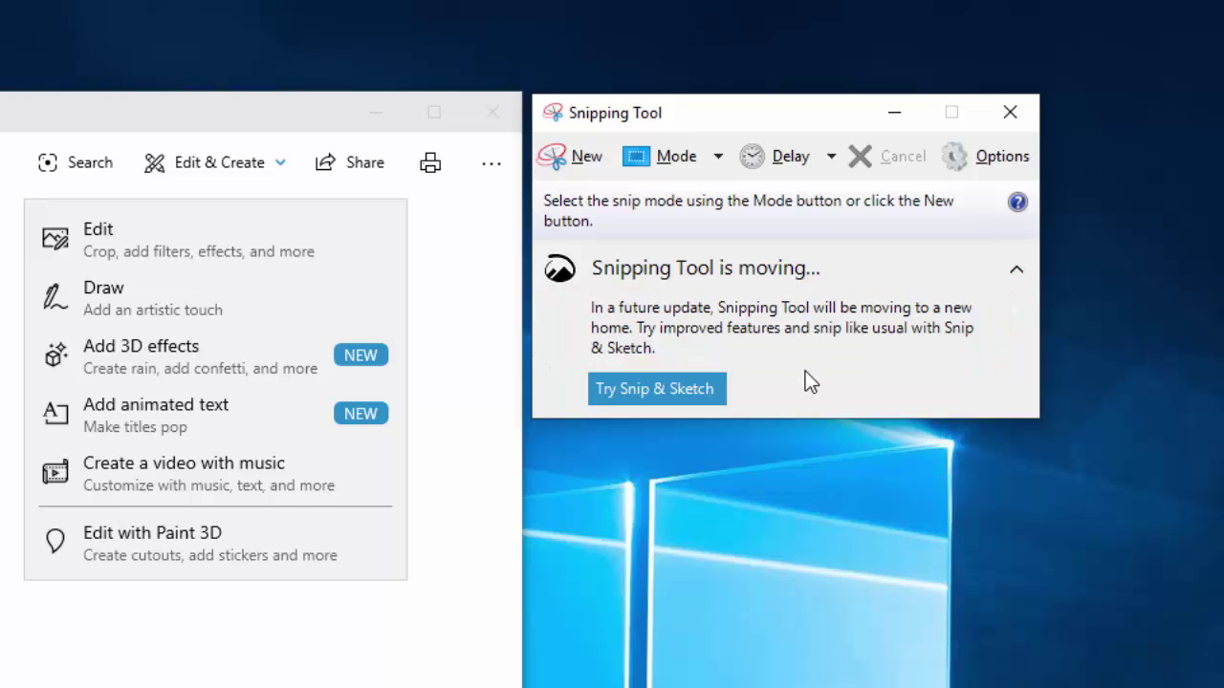
pyautogui.click(977, 161)
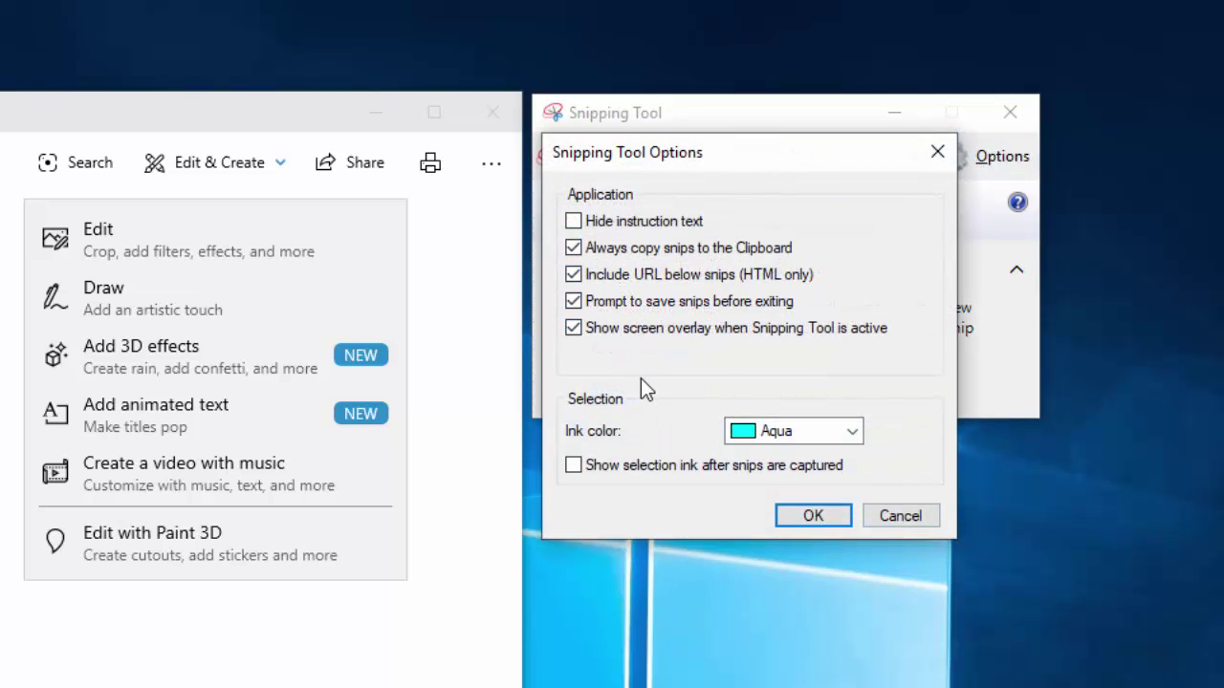
pyautogui.click(898, 519)
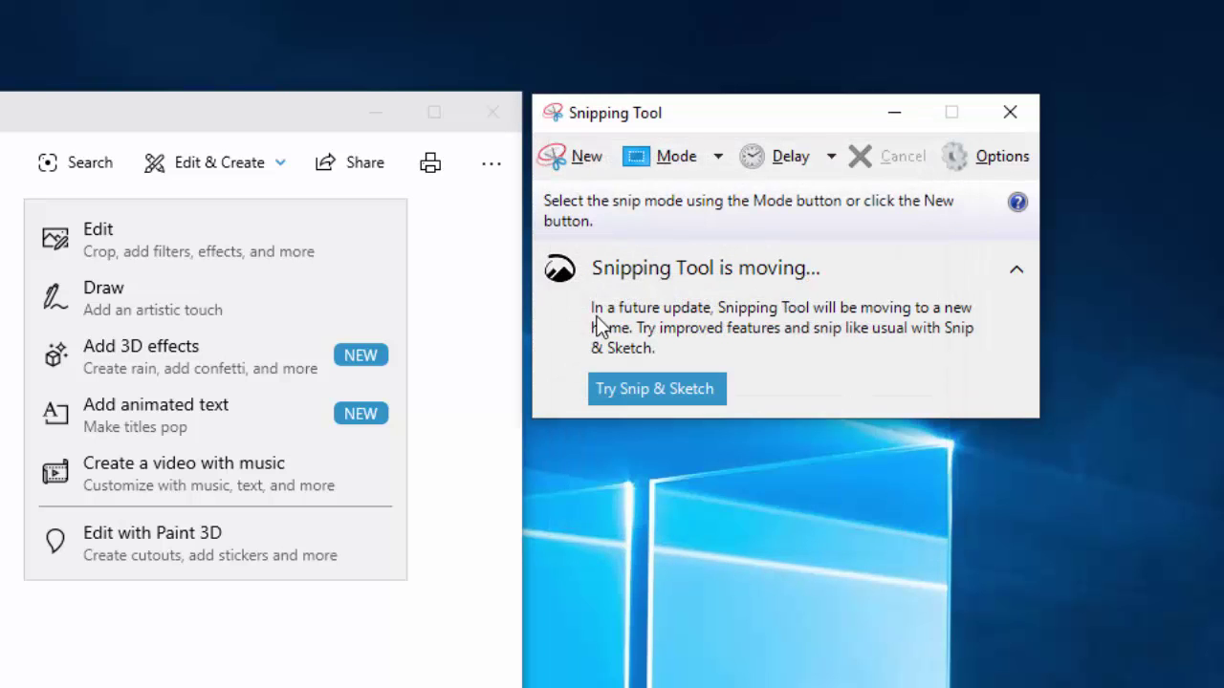
# Search Windows for "snip", launch Snip & Sketch, and open its settings.
pyautogui.click(134, 675)
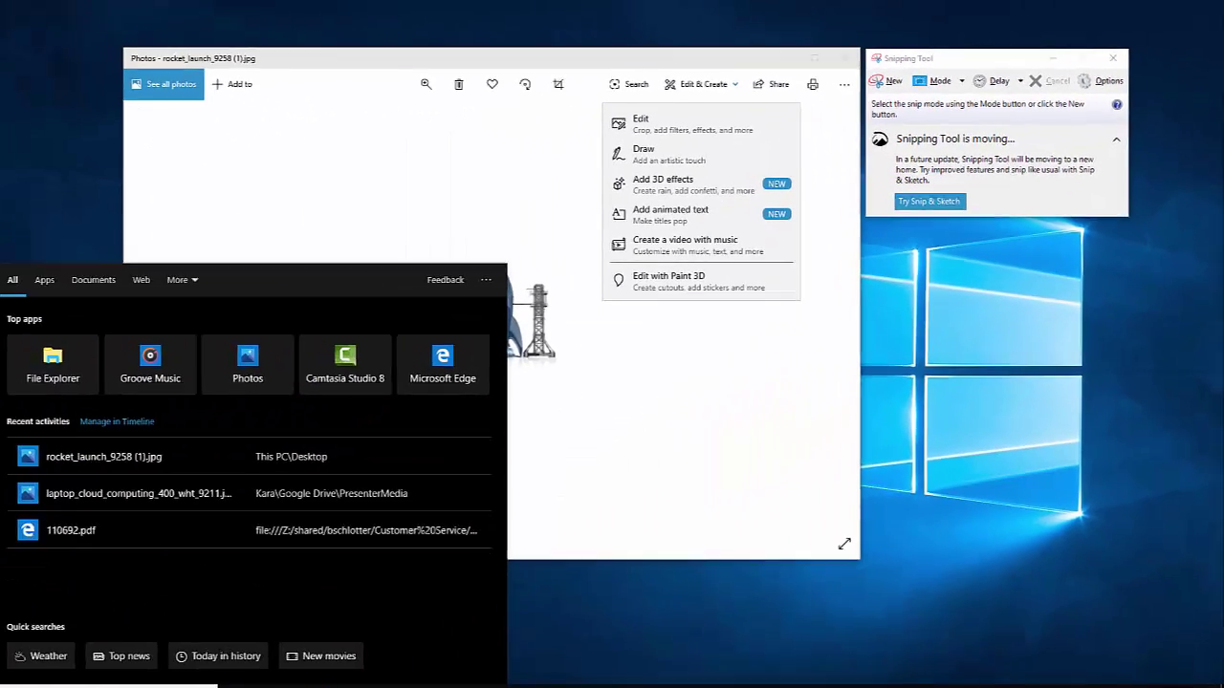
pyautogui.write('snip')
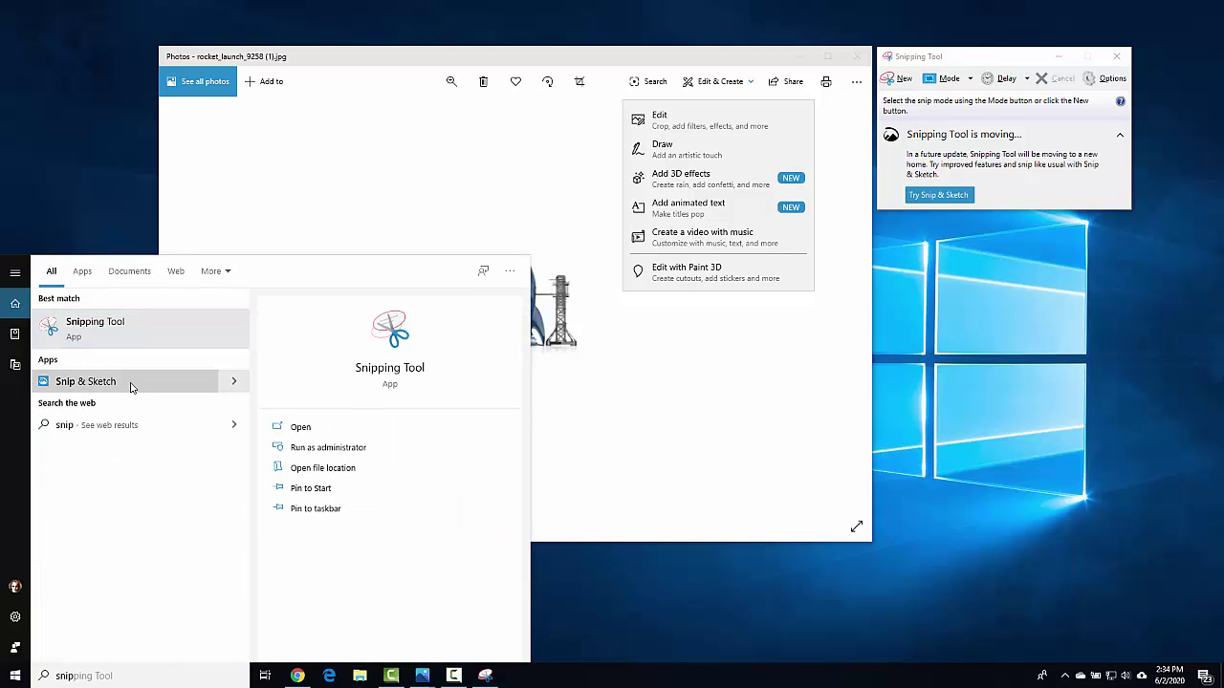
pyautogui.click(96, 381)
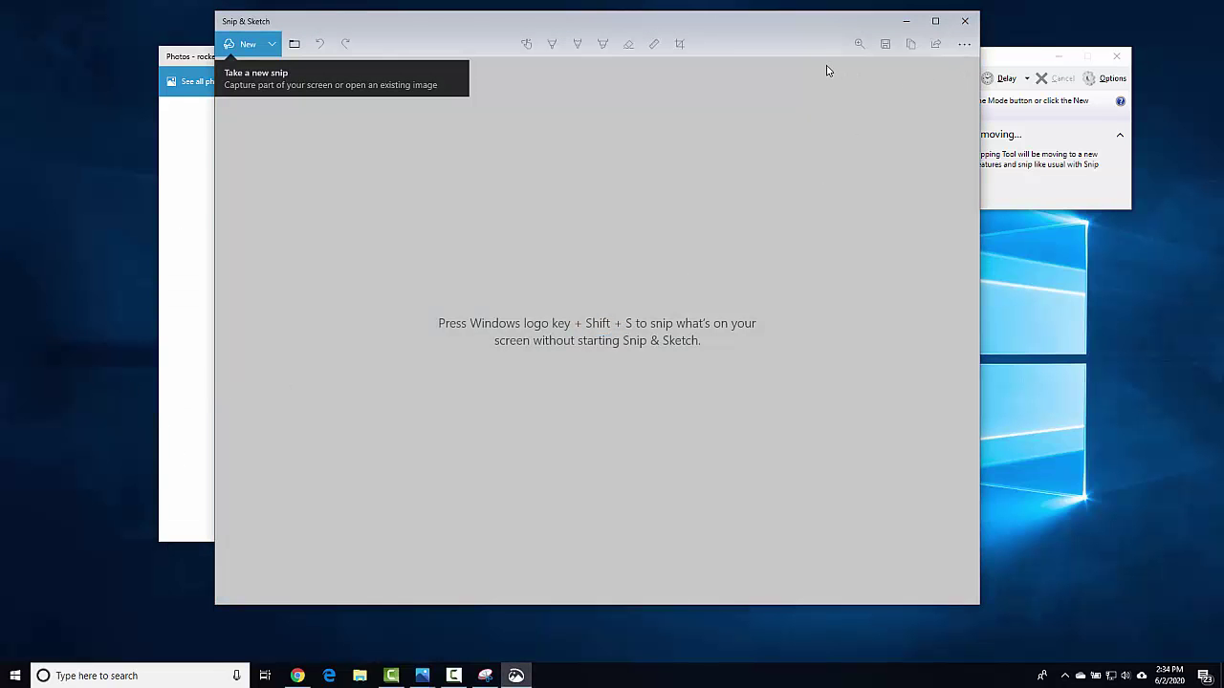
pyautogui.click(962, 44)
pyautogui.click(875, 130)
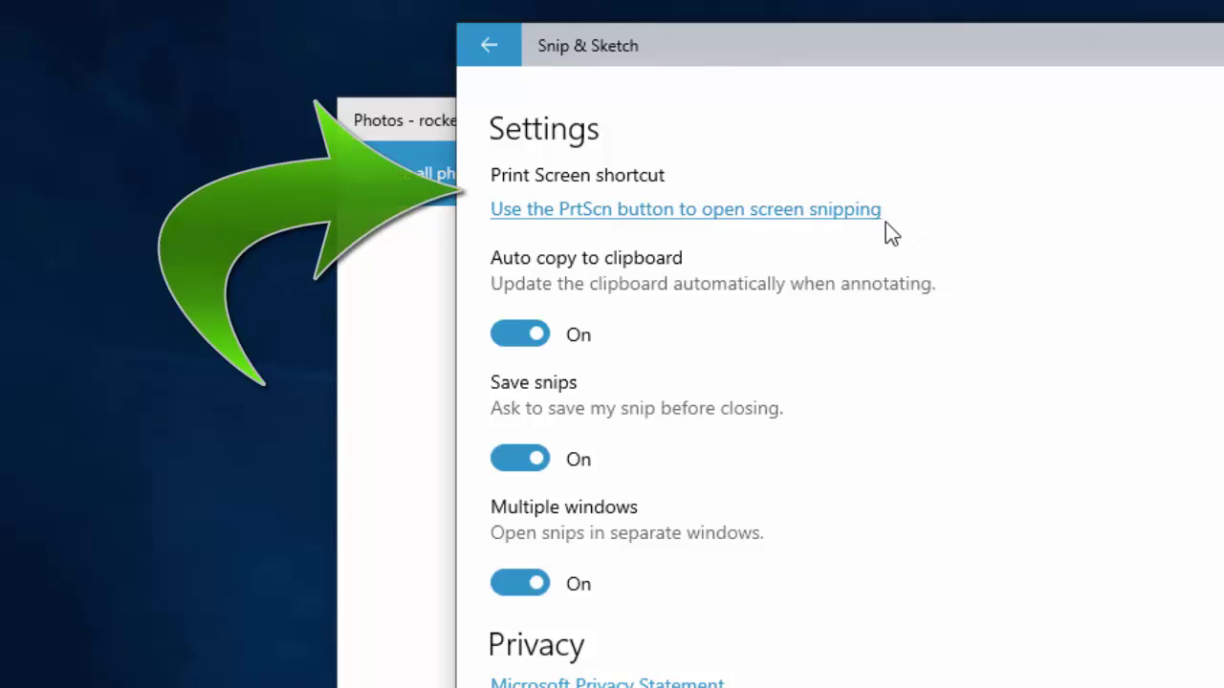
# Follow the PrtScn shortcut link to the Windows Keyboard settings and examine the Print Screen shortcut option.
pyautogui.click(770, 220)
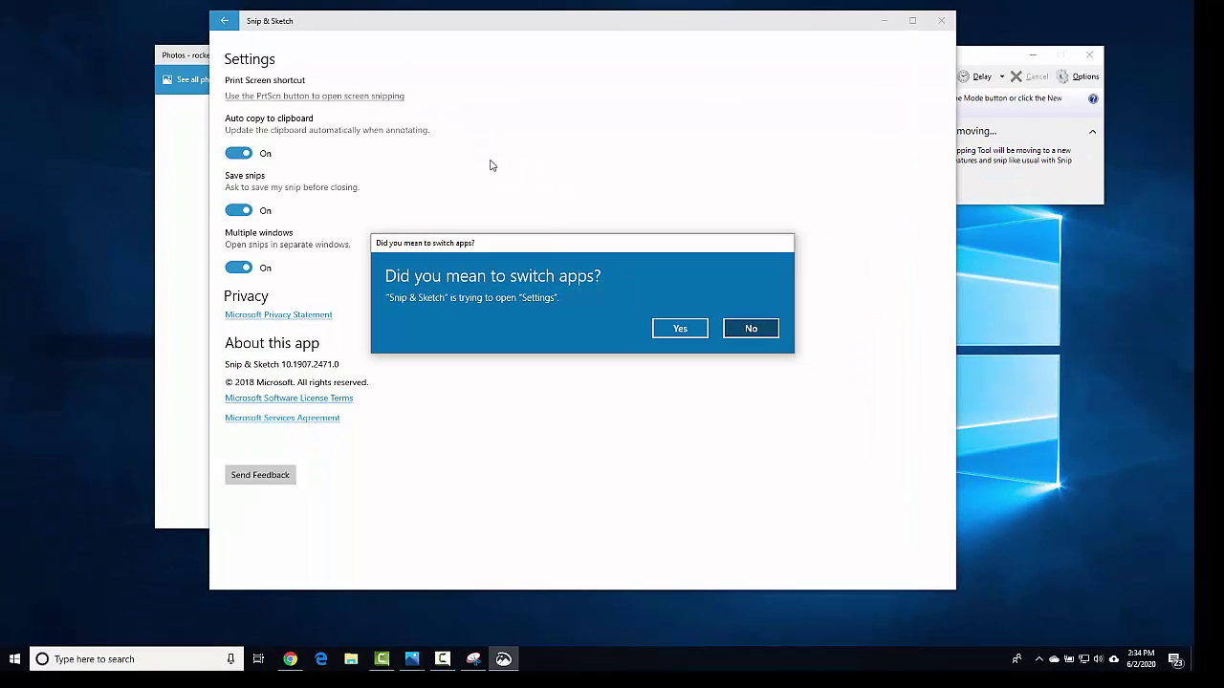
pyautogui.click(674, 329)
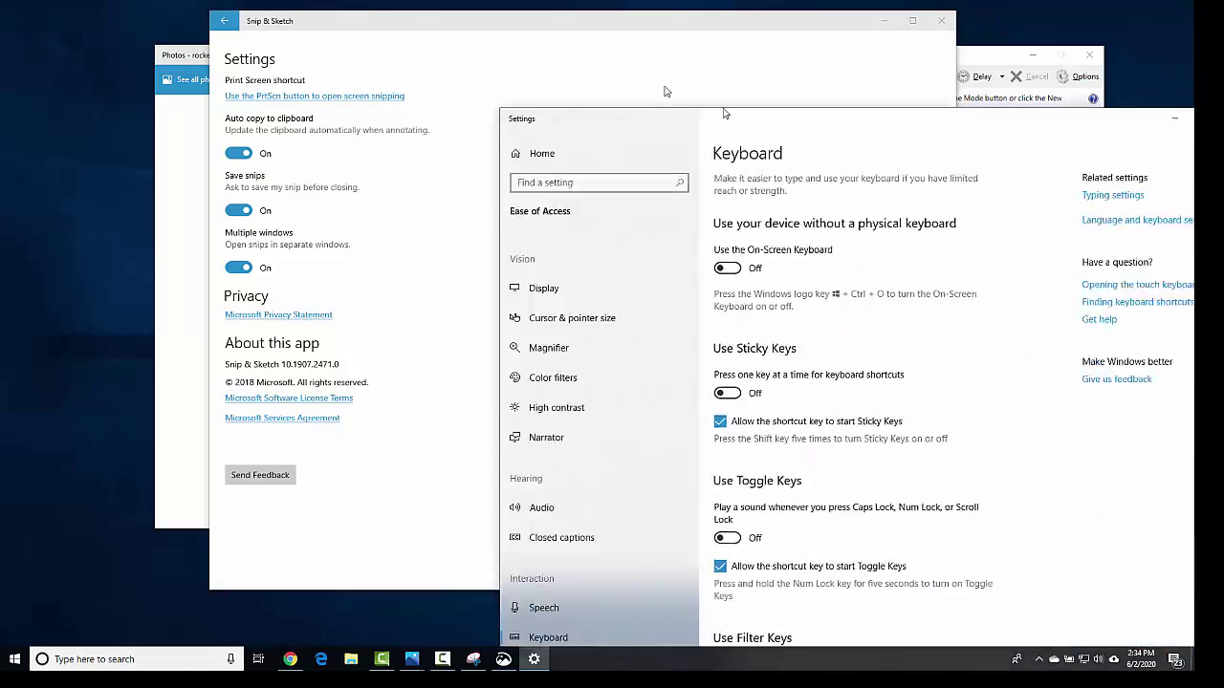
pyautogui.moveTo(743, 122); pyautogui.dragTo(488, 33)
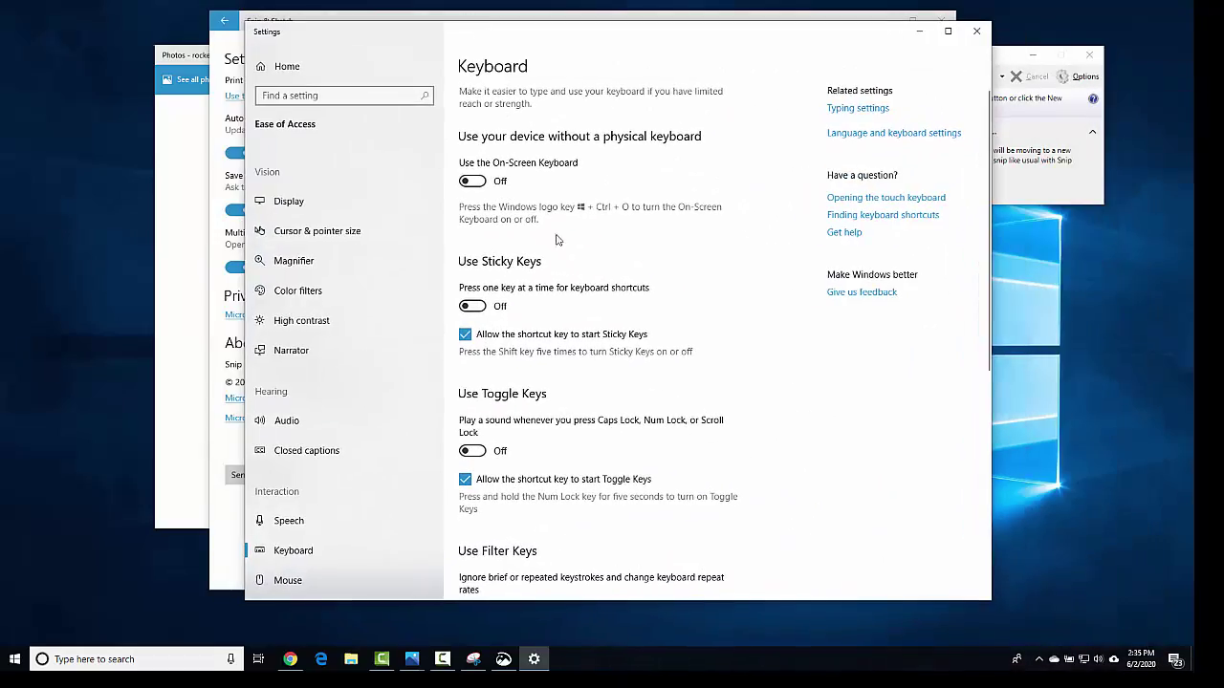
pyautogui.scroll(-1, 626, 252)
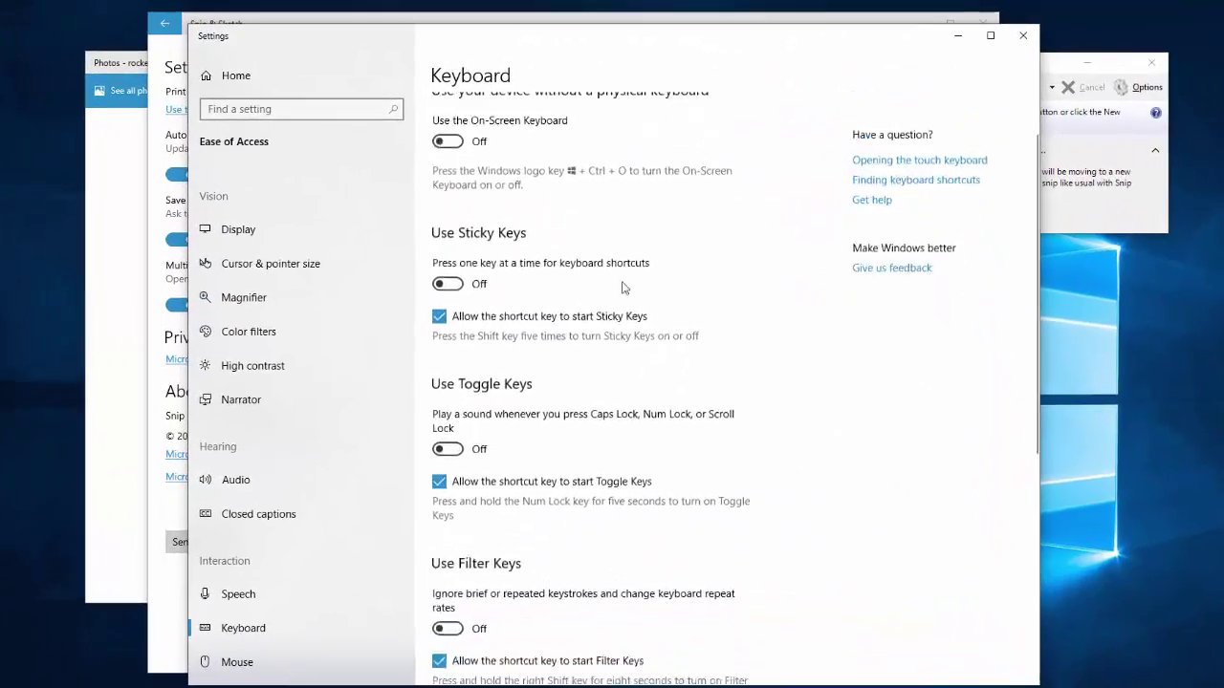
pyautogui.scroll(-5, 623, 287)
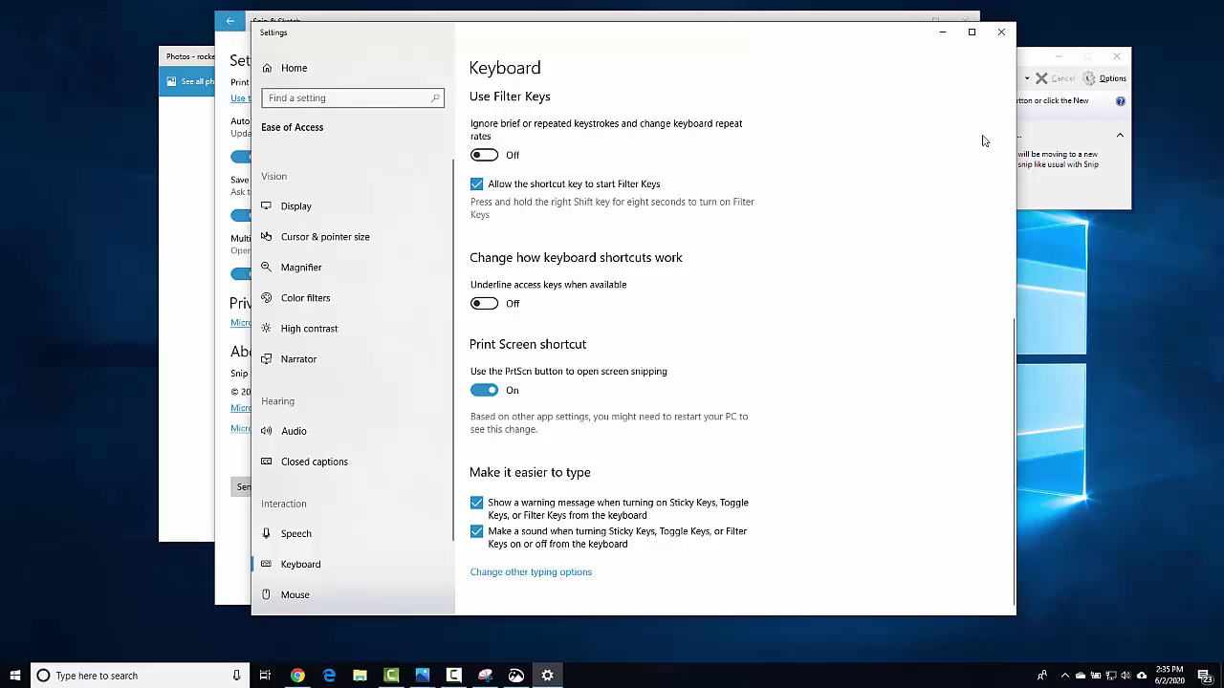
# Close the Keyboard settings, Snip & Sketch, Snipping Tool and the rocket photo to clear the desktop.
pyautogui.click(1001, 32)
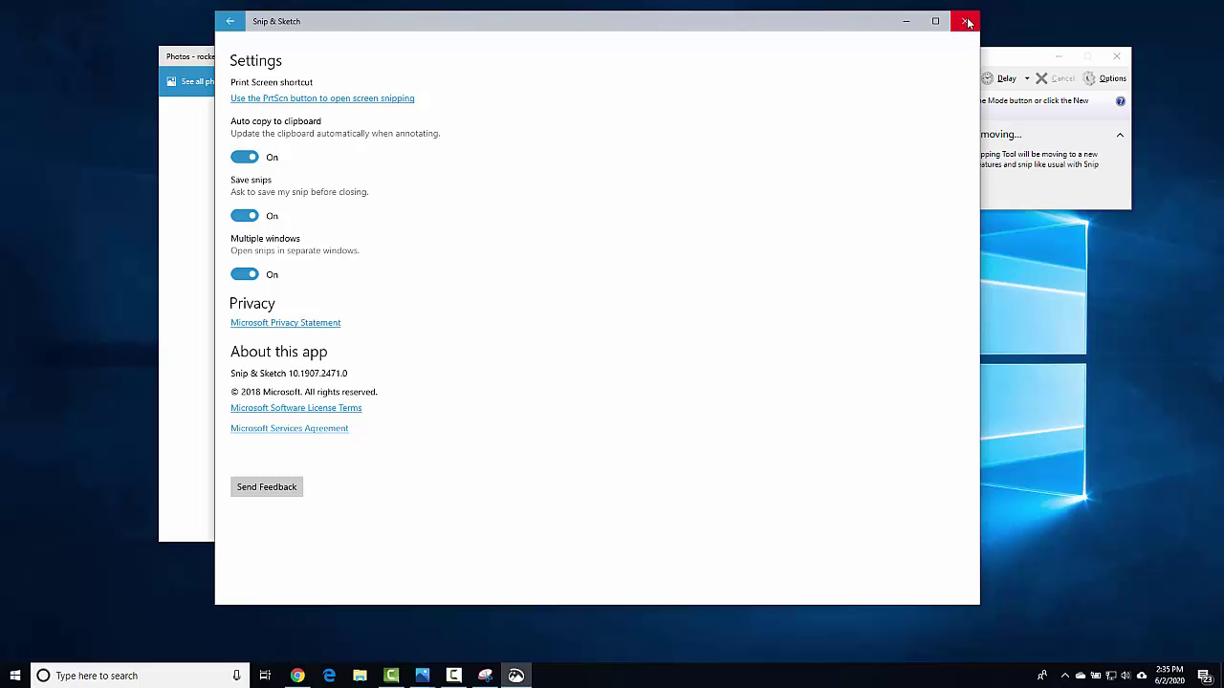
pyautogui.click(967, 22)
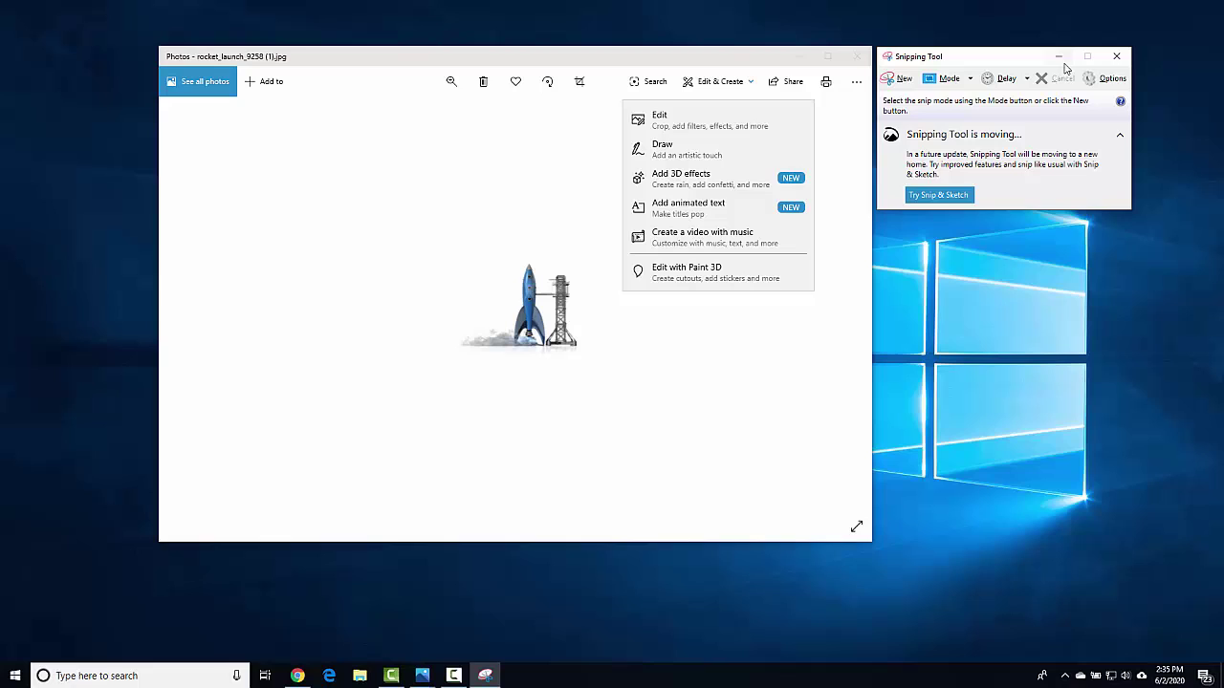
pyautogui.click(1116, 58)
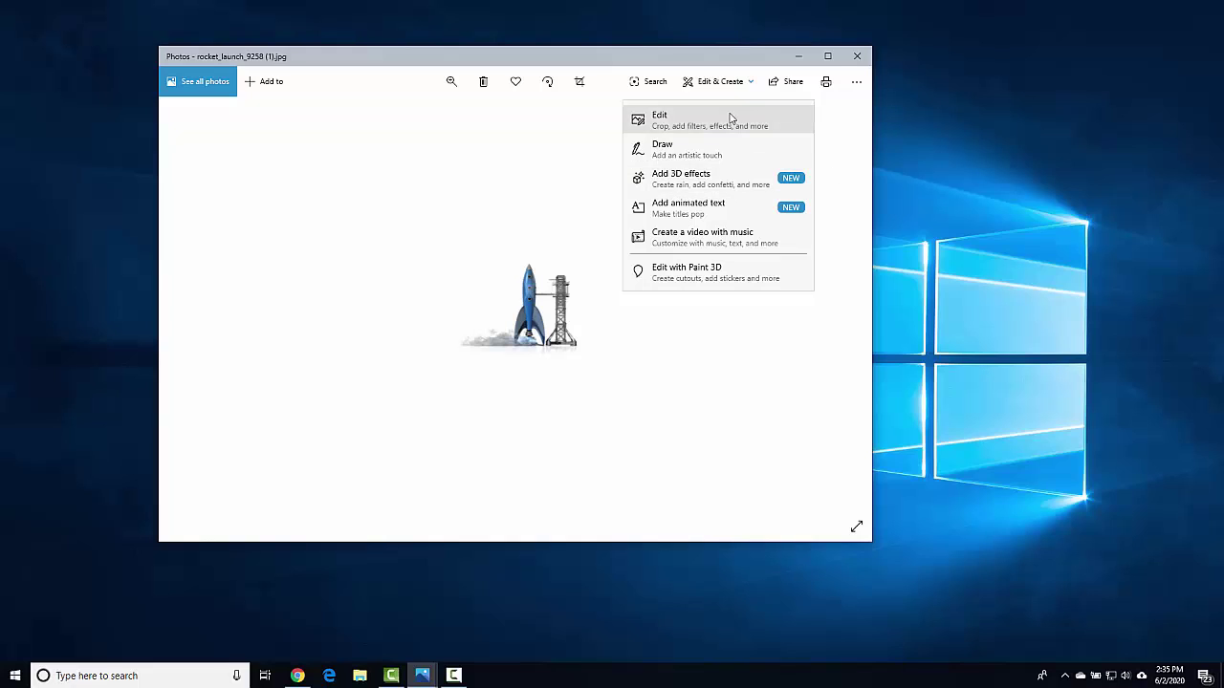
pyautogui.click(854, 57)
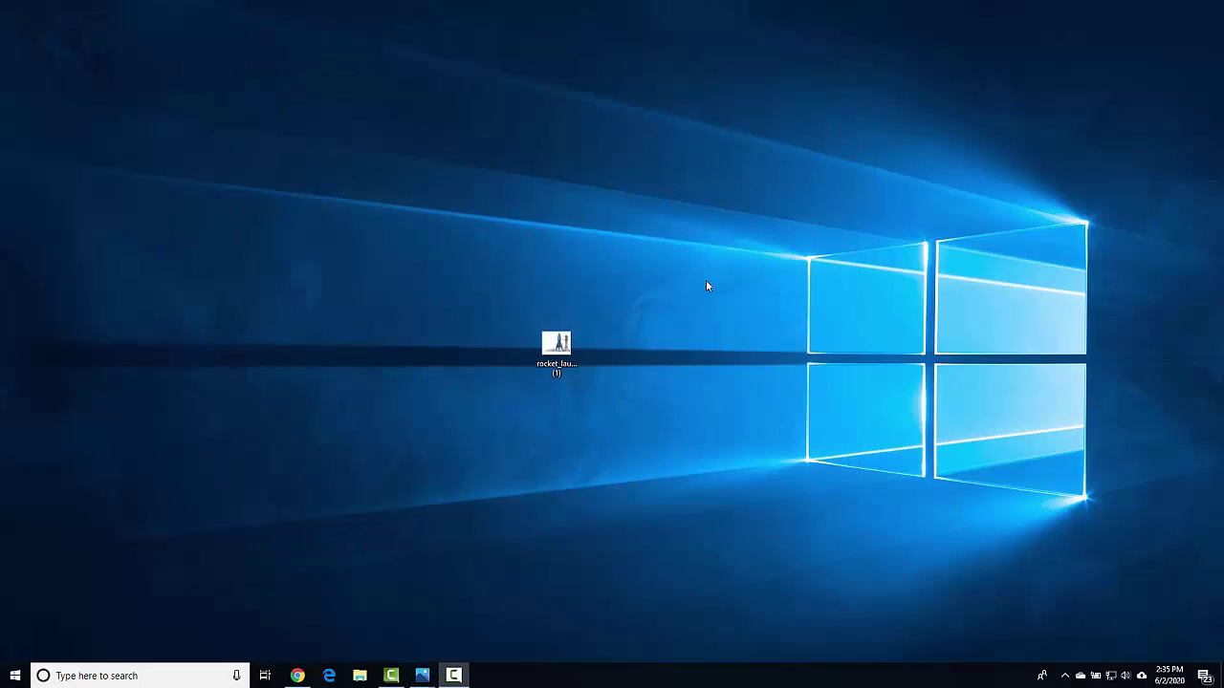
# Switch to Camtasia Studio, snip its window from the upper-left corner to the timeline, and open the snip for markup.
pyautogui.click(391, 676)
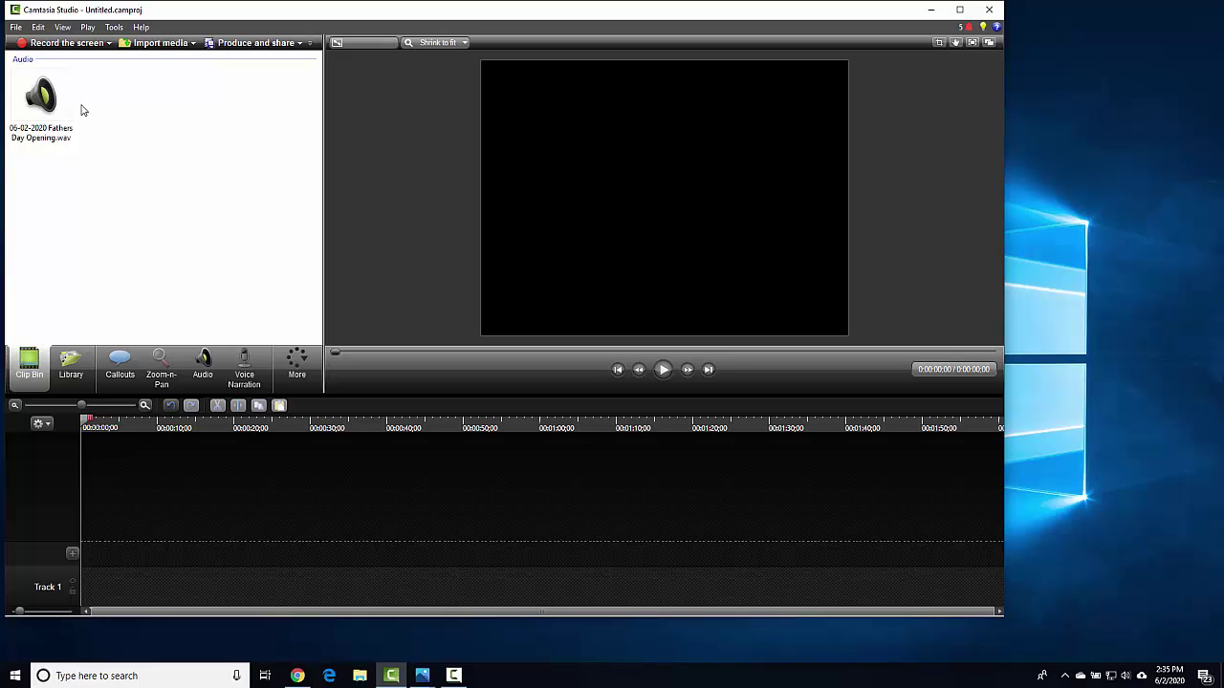
pyautogui.press('super+shift+s')
pyautogui.moveTo(5, 8)
pyautogui.mouseDown()
pyautogui.moveTo(176, 155)
pyautogui.moveTo(729, 514)
pyautogui.mouseUp()
pyautogui.click(1099, 535)
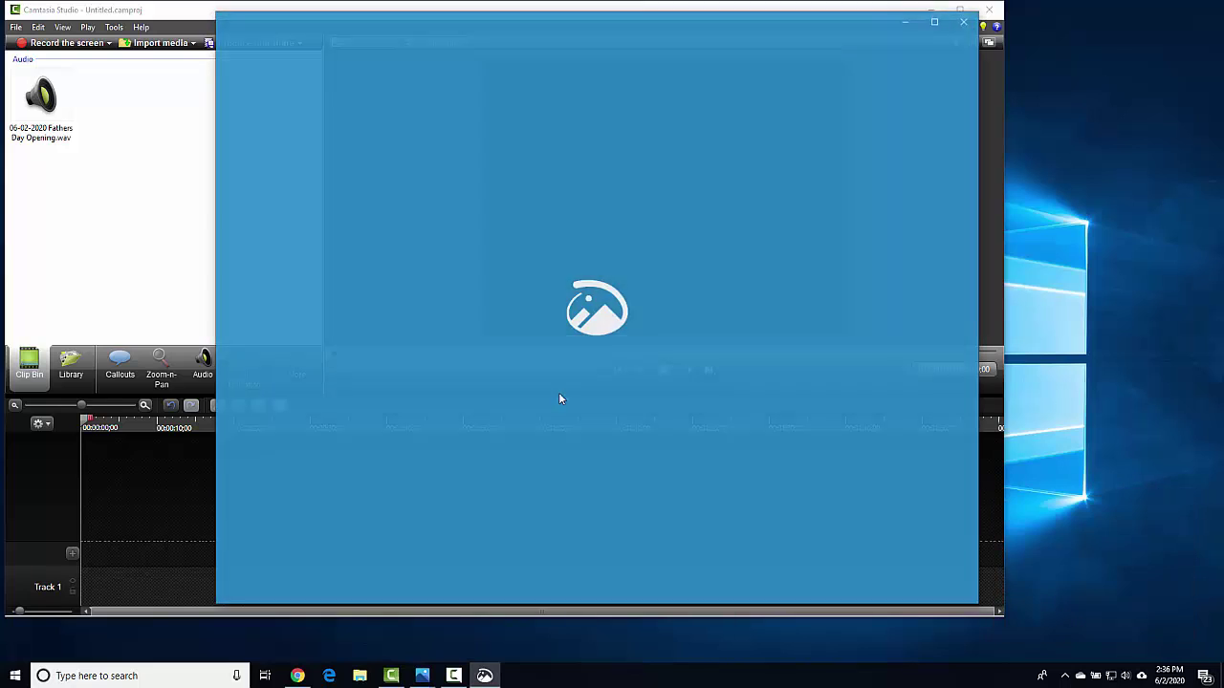
# Circle the play control in red pen and draw a downward red arrow onto the timeline of the Camtasia snip.
pyautogui.moveTo(889, 426); pyautogui.dragTo(878, 422)
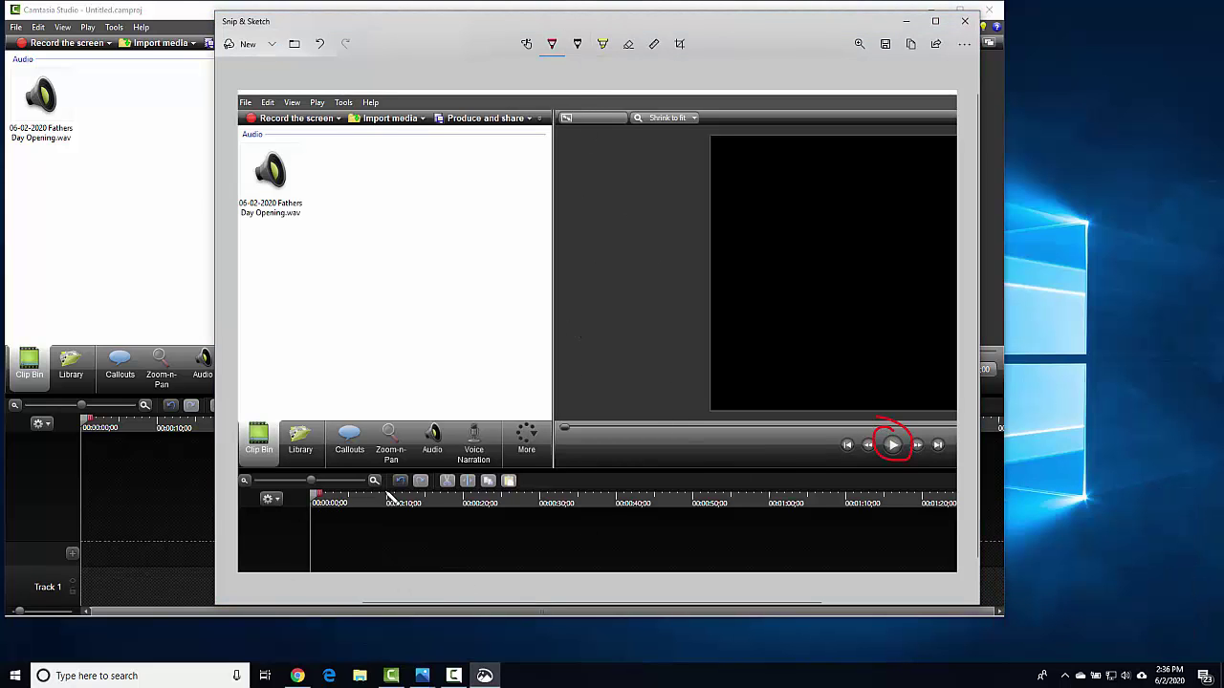
pyautogui.moveTo(387, 492)
pyautogui.mouseDown()
pyautogui.moveTo(390, 555)
pyautogui.moveTo(410, 529)
pyautogui.mouseUp()
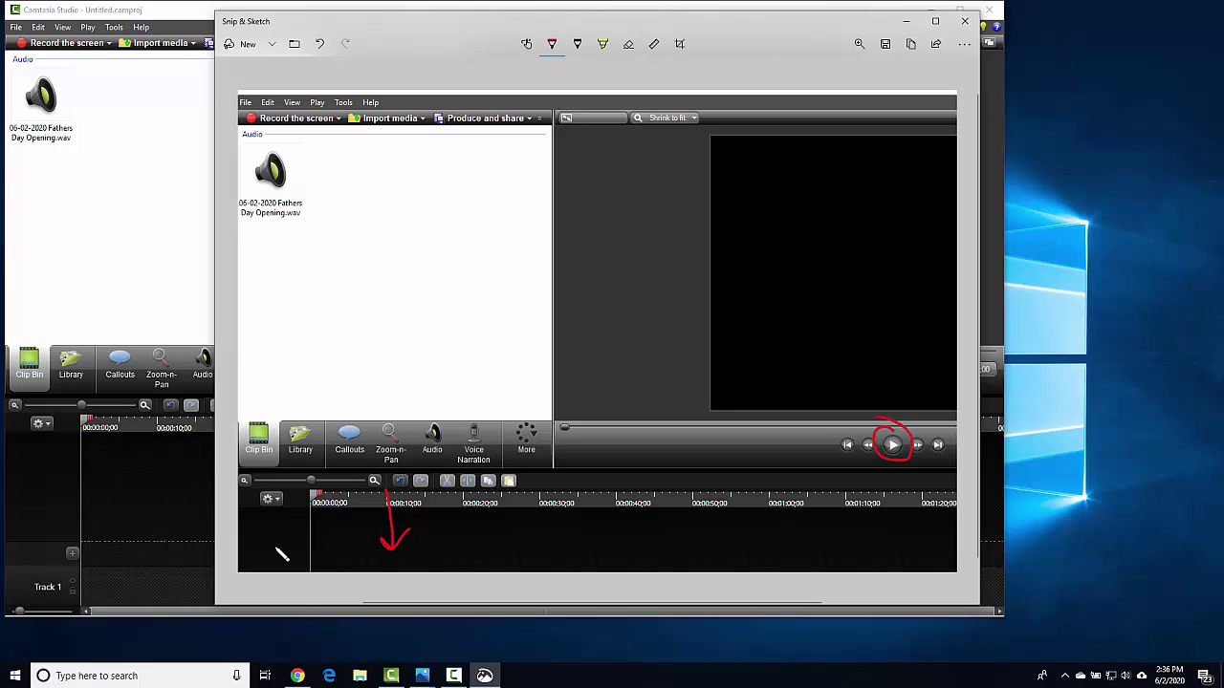